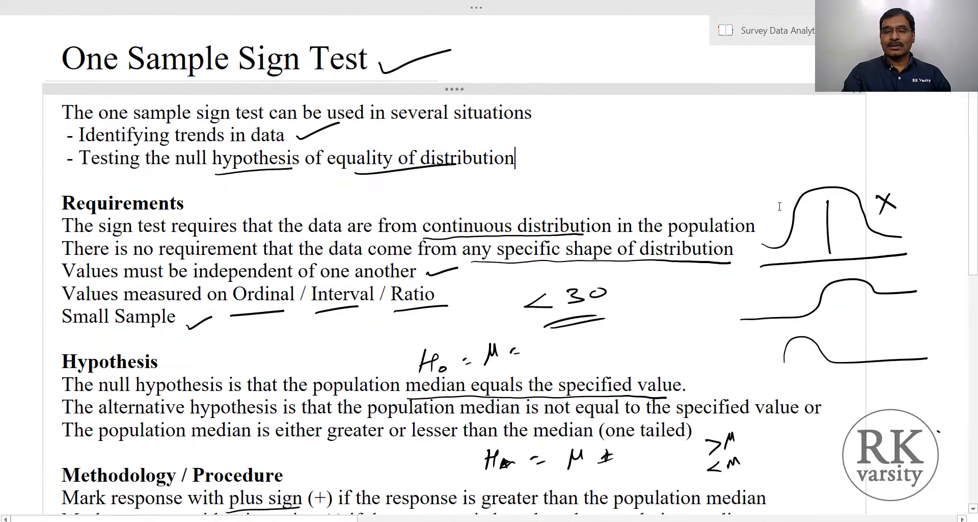
# - Show the notebooks, sections and pages list for the Survey Data Analytics notebook
pyautogui.click(764, 30)
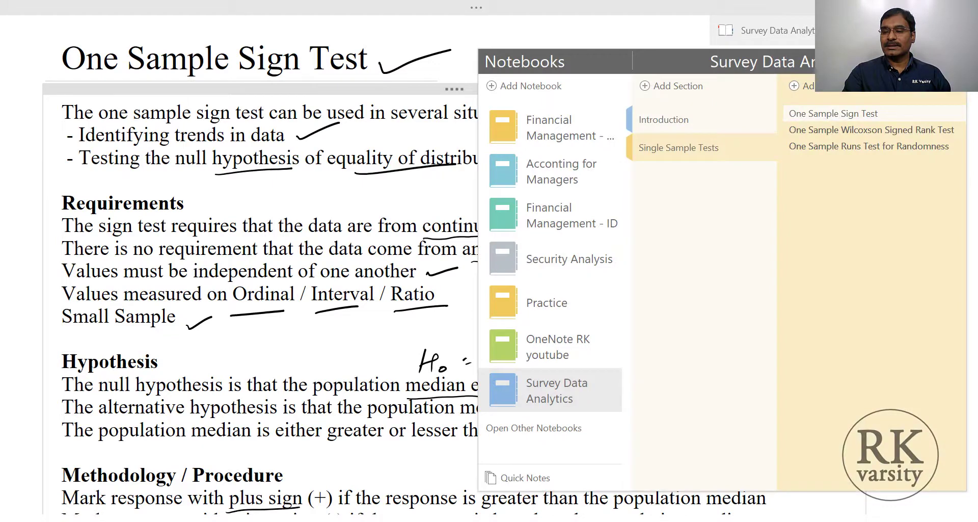
# - Go to the One Sample Wilcoxon Signed Rank Test page in Single Sample Tests
pyautogui.click(872, 130)
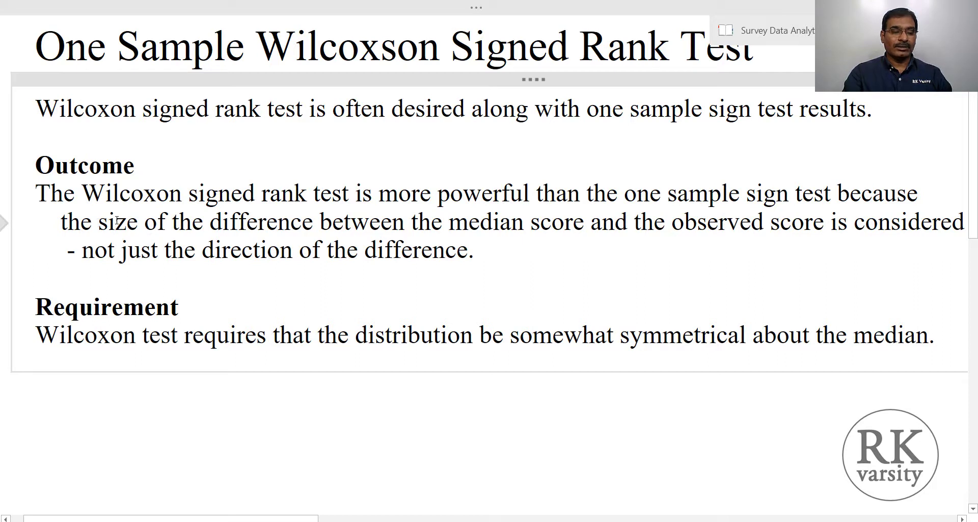
# - Bold the word 'size' in the Outcome note and scroll right to the survey questions
pyautogui.moveTo(106, 221); pyautogui.dragTo(150, 221)
pyautogui.hotkey('ctrl', 'b')
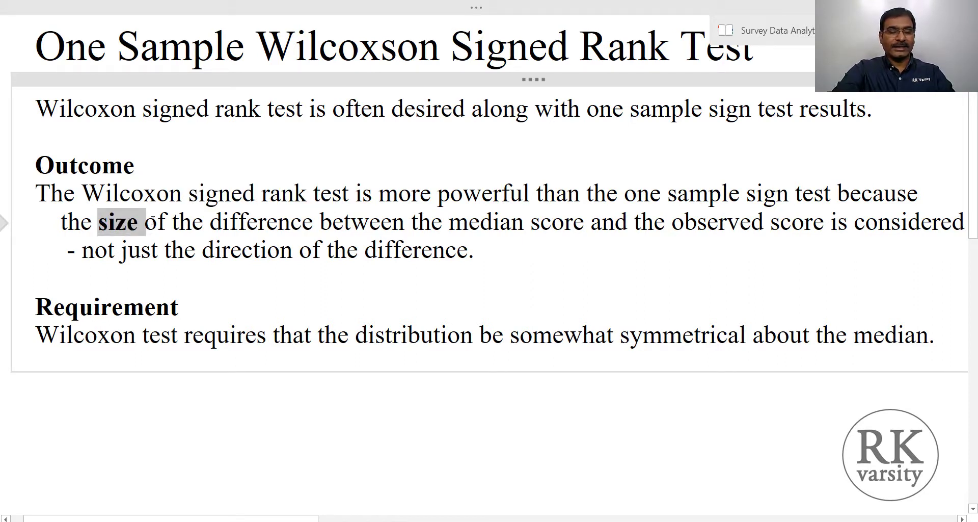
pyautogui.click(212, 275)
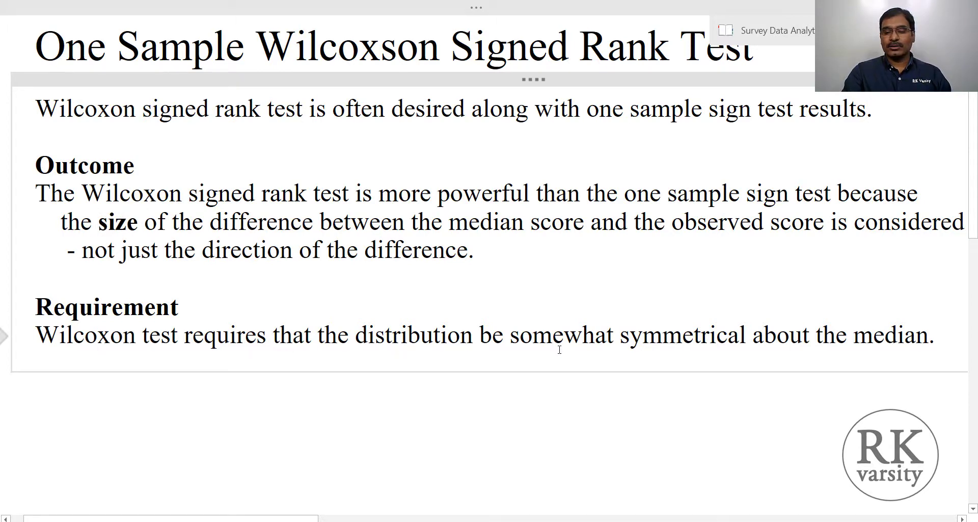
pyautogui.hscroll(10, 559, 349)
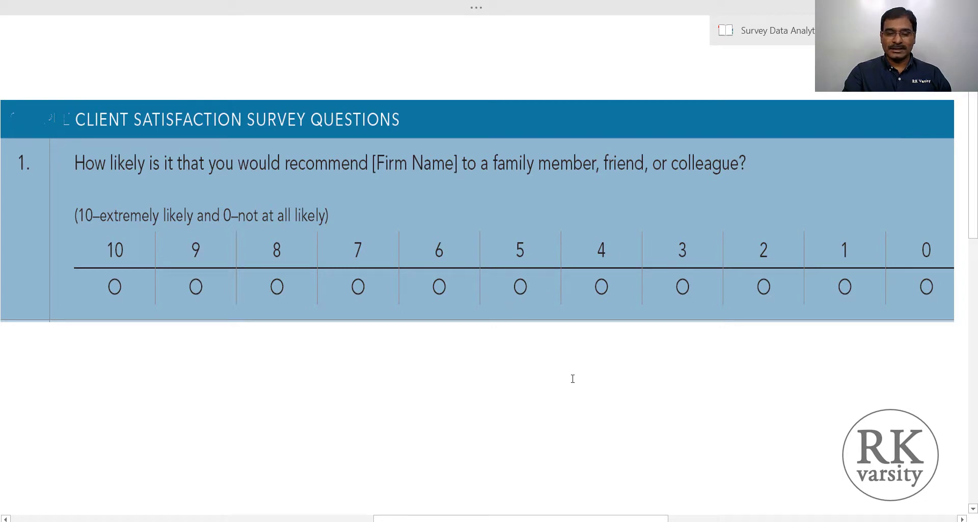
# - Switch to the One Sample Wilcoxon Rank Test.sav dataset in SPSS
pyautogui.hotkey('alt', 'Tab')
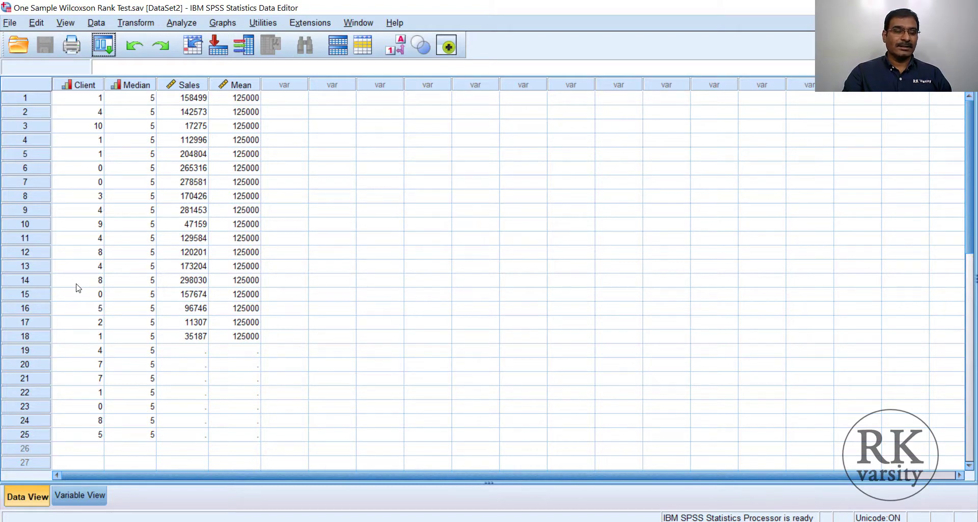
# - In the legacy 2 Related Samples dialog, pair Median with Recommend Investment Advisor
pyautogui.click(182, 23)
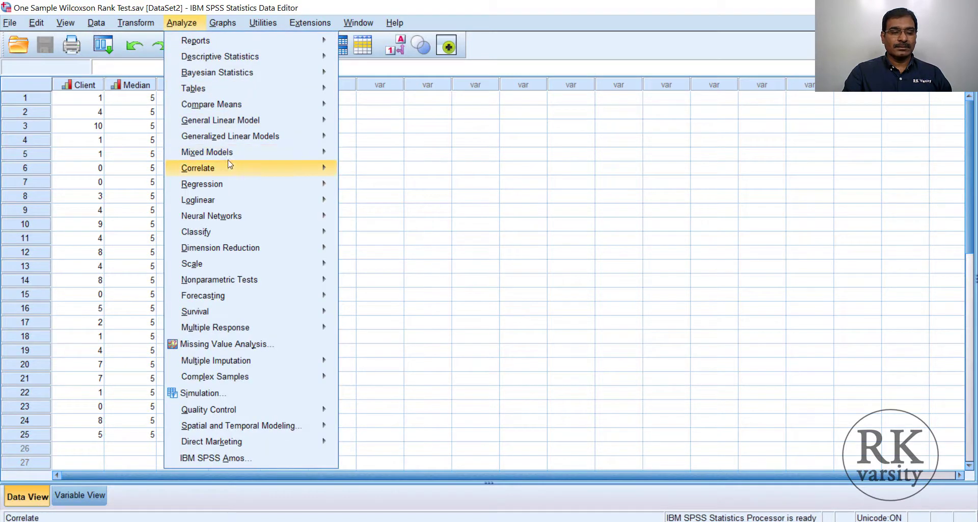
pyautogui.moveTo(272, 284)
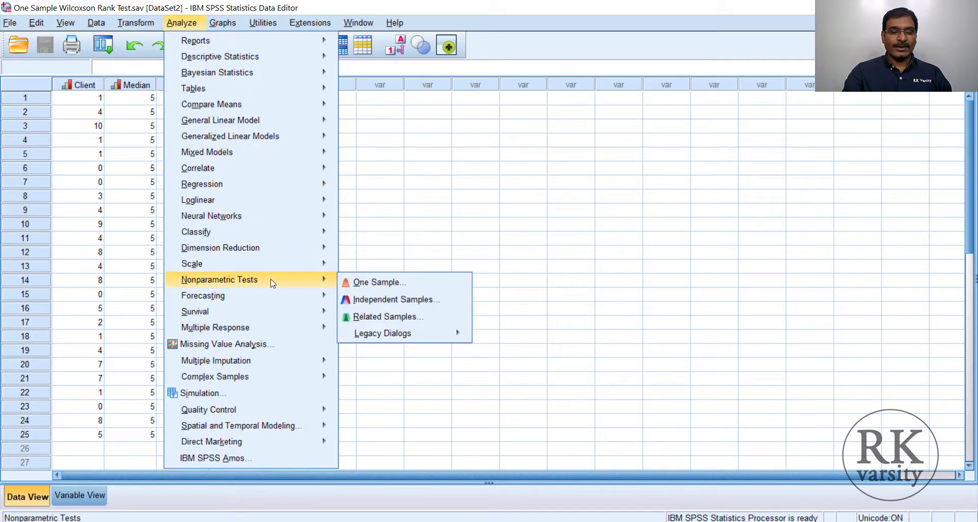
pyautogui.moveTo(423, 333)
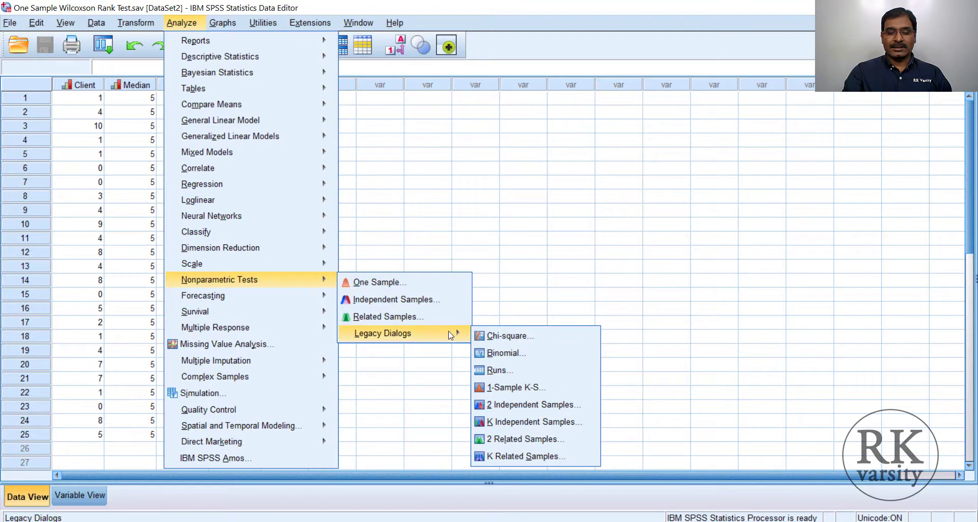
pyautogui.click(530, 438)
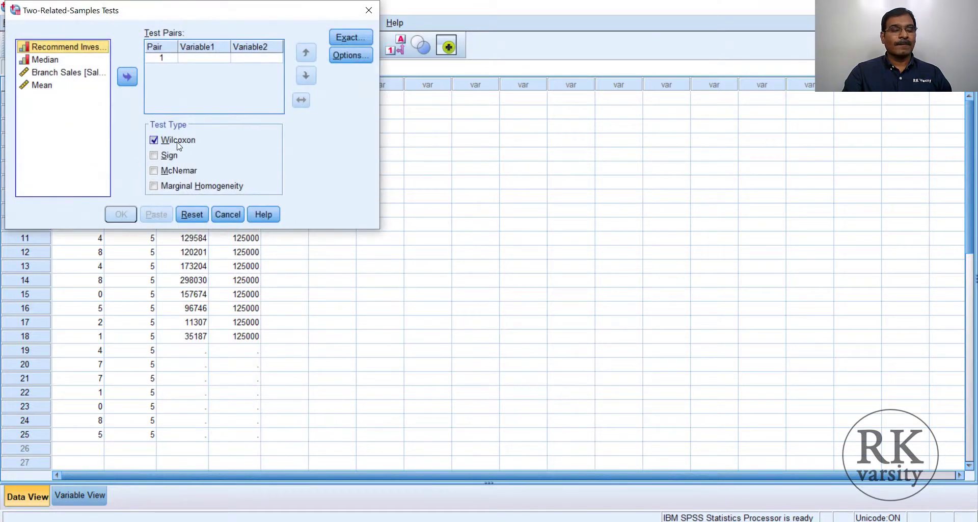
pyautogui.click(50, 62)
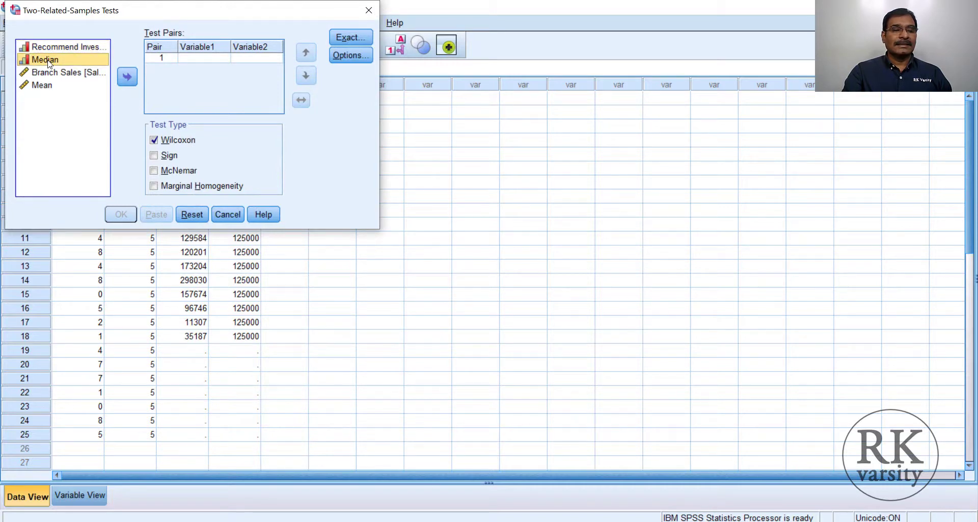
pyautogui.click(127, 82)
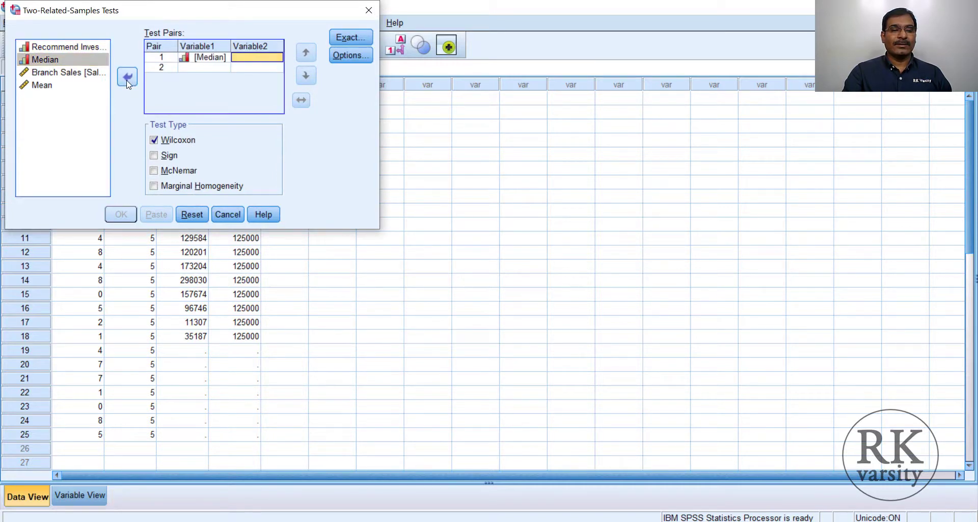
pyautogui.click(73, 47)
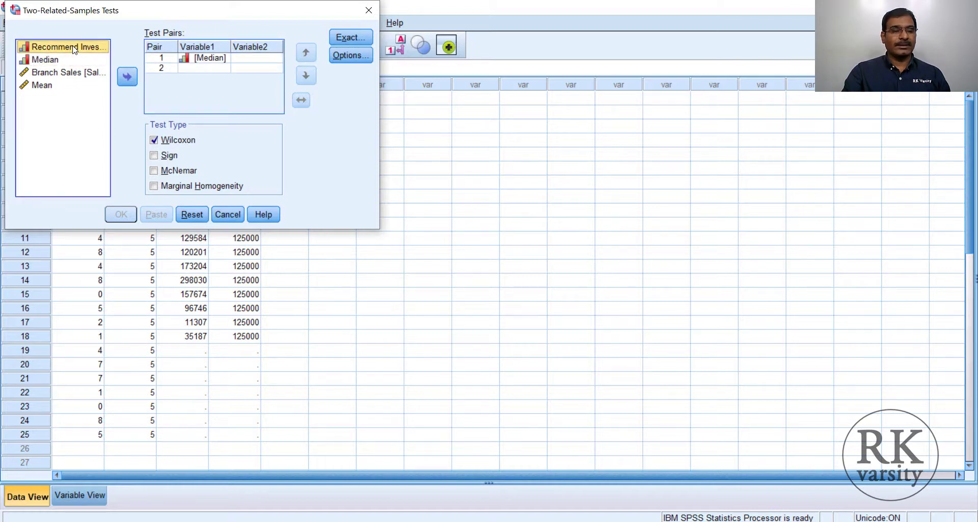
pyautogui.moveTo(73, 47); pyautogui.dragTo(239, 55)
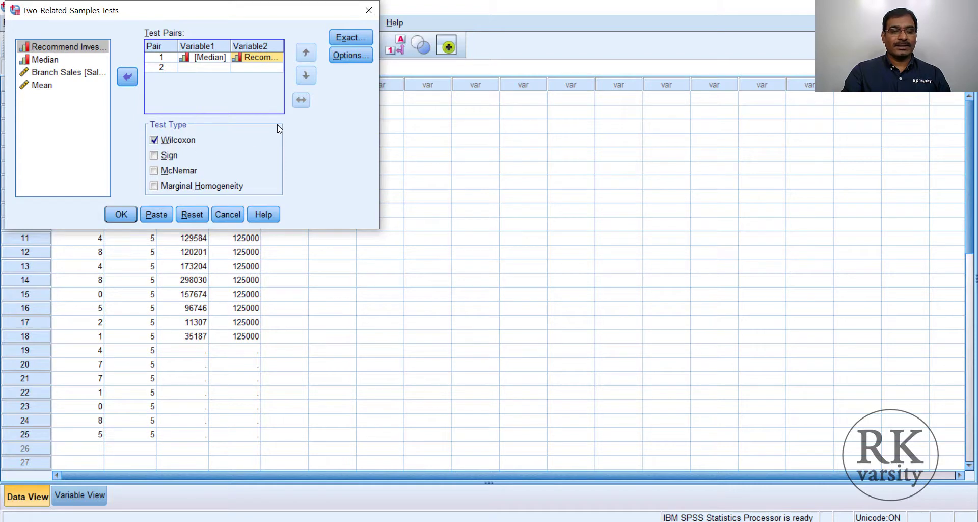
# - Set the Wilcoxon test's significance calculation to Exact
pyautogui.click(351, 38)
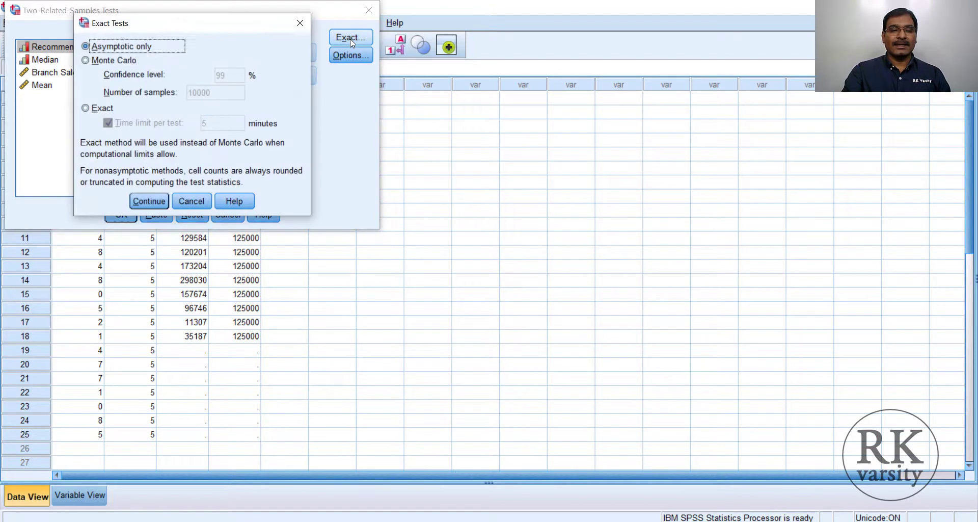
pyautogui.click(87, 109)
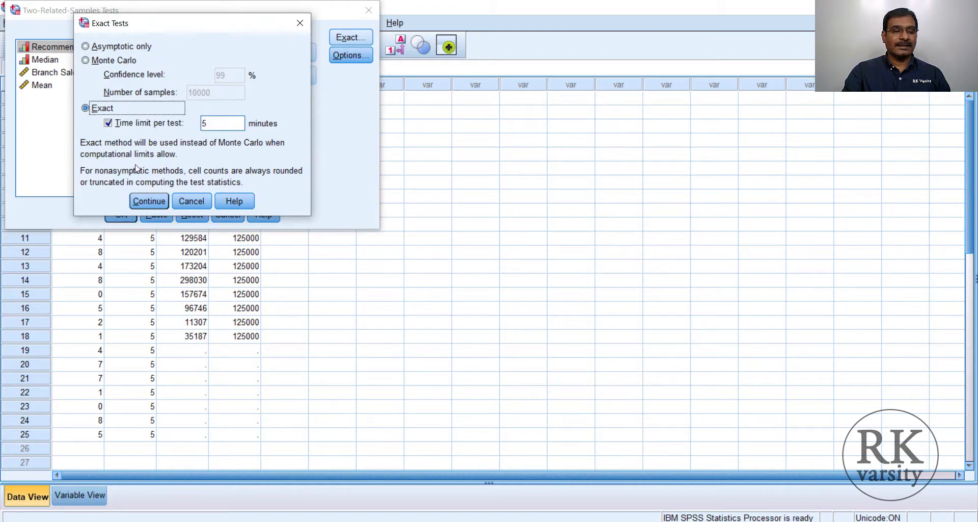
pyautogui.click(146, 204)
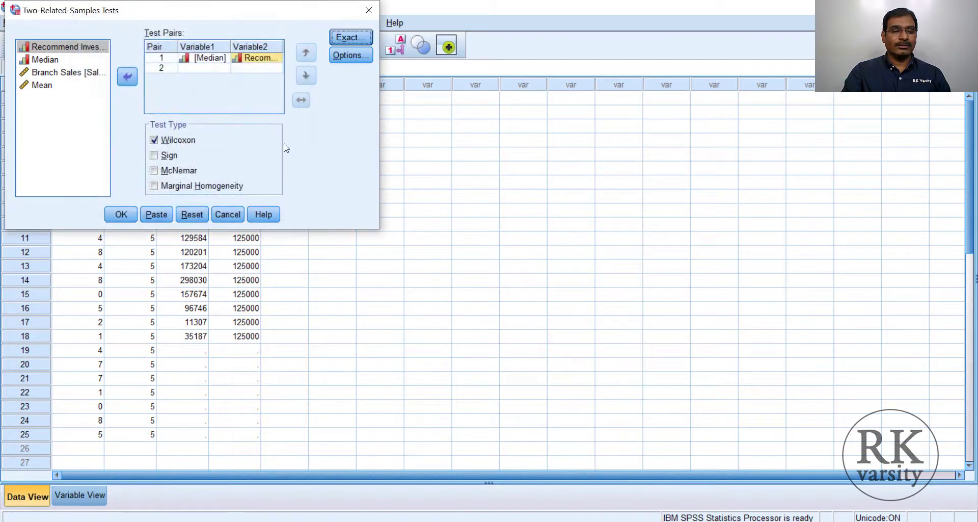
# - Request Descriptive and Quartiles statistics in the test options
pyautogui.click(348, 56)
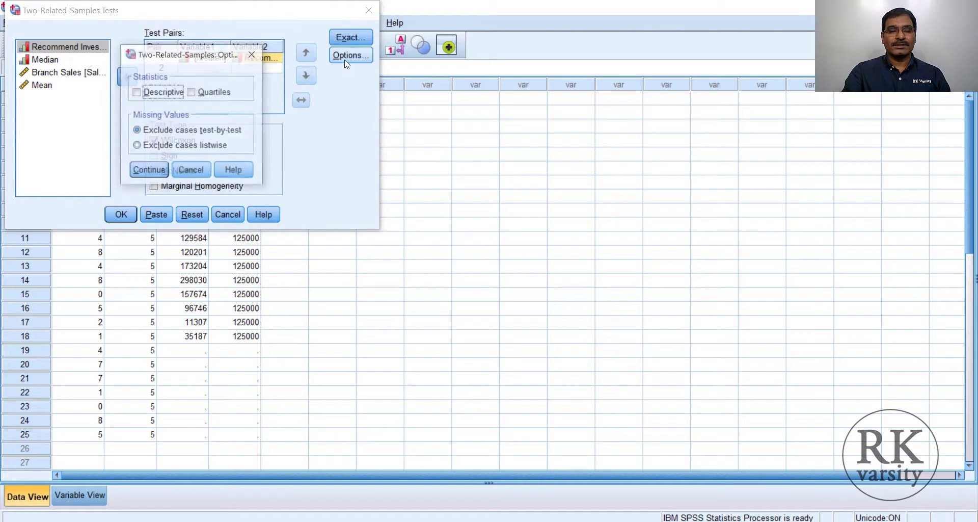
pyautogui.click(136, 93)
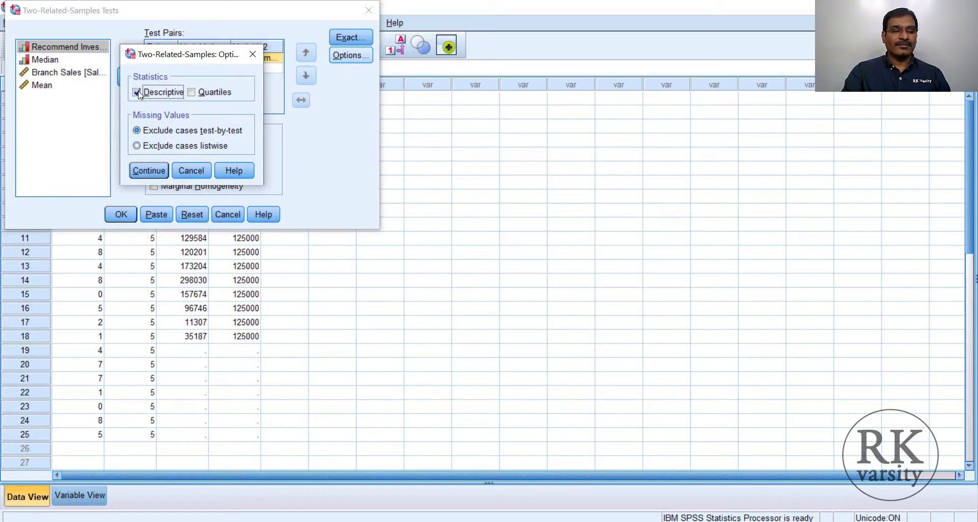
pyautogui.click(192, 93)
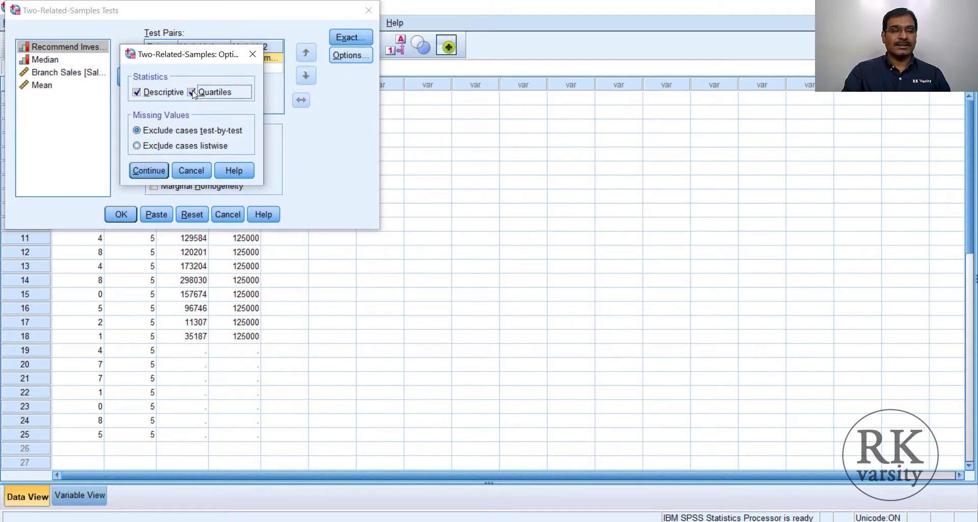
pyautogui.click(147, 172)
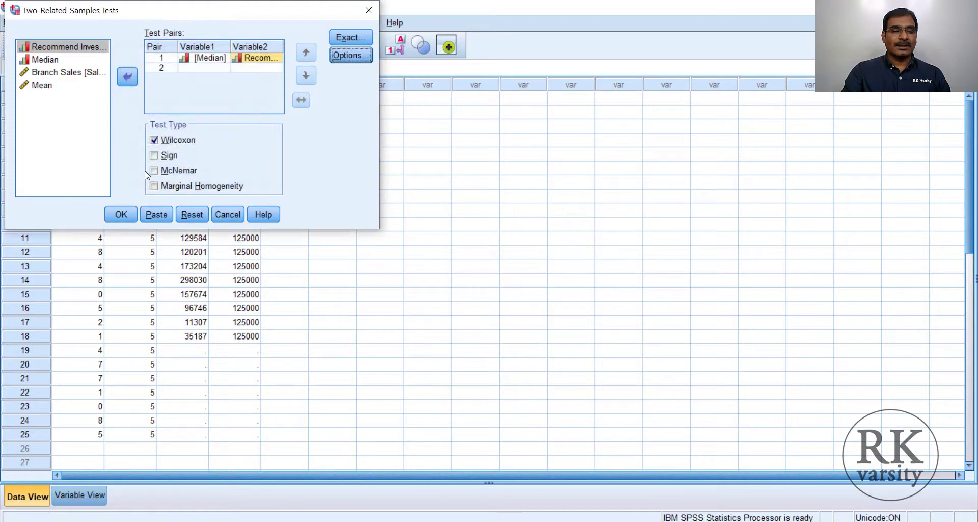
pyautogui.click(121, 215)
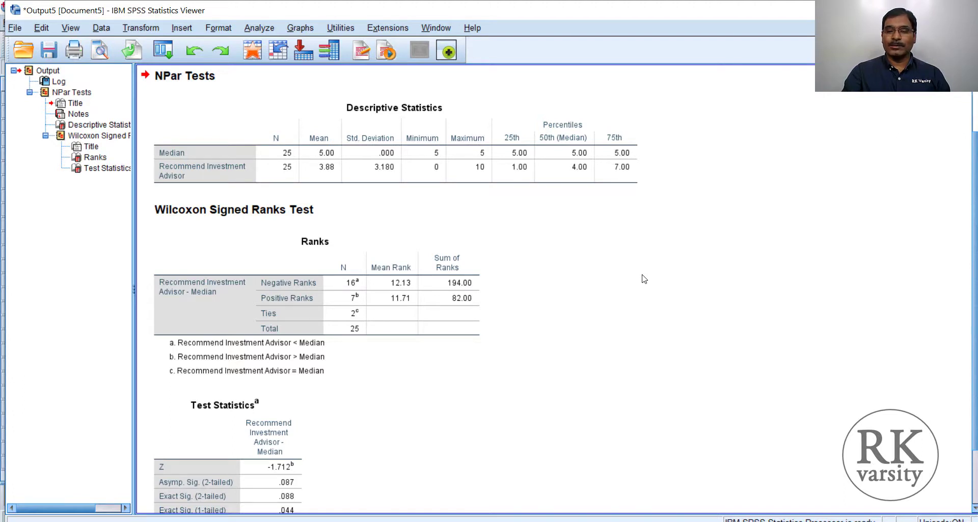
pyautogui.scroll(-1, 639, 253)
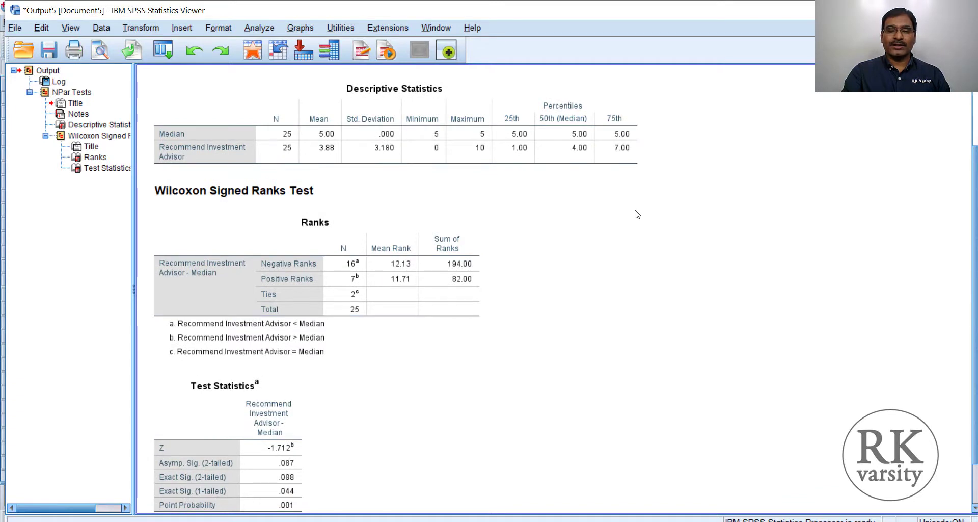
pyautogui.scroll(-1, 634, 209)
pyautogui.scroll(-2, 641, 241)
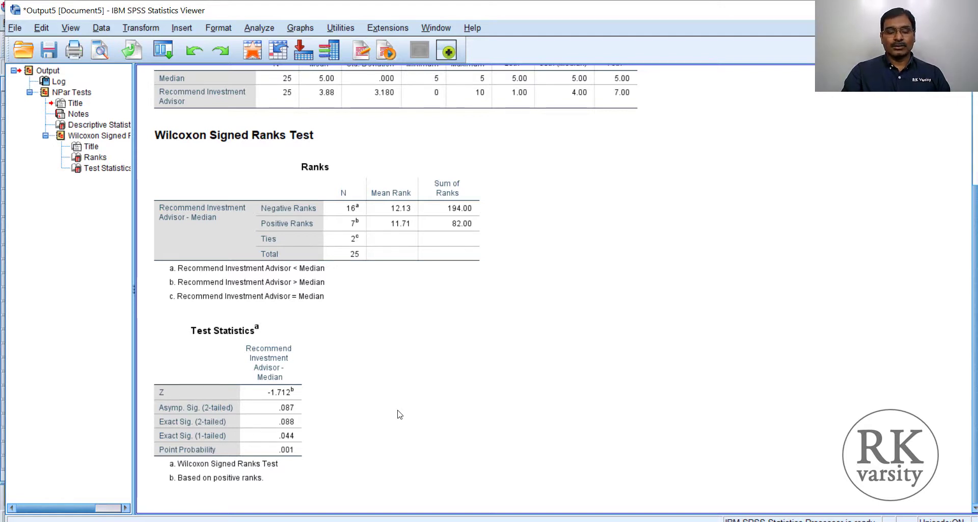
pyautogui.click(187, 419)
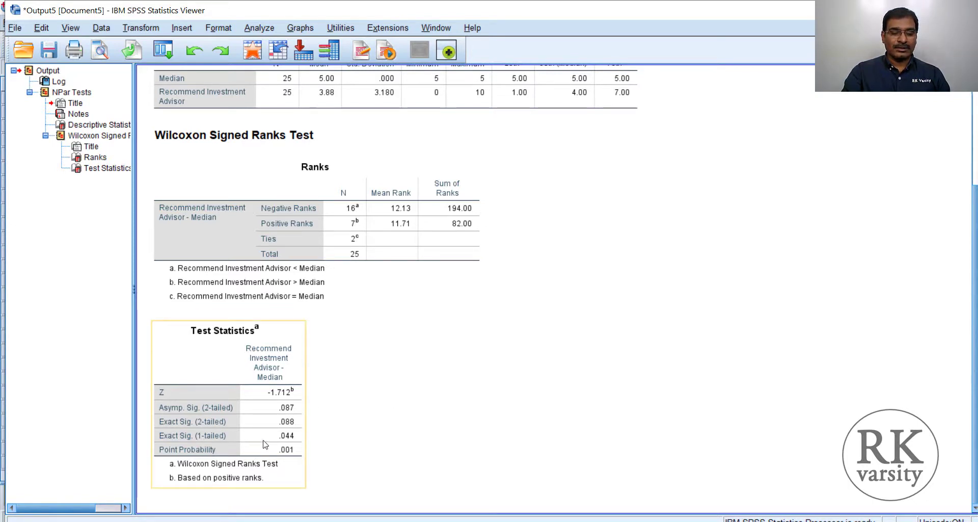
# - Point out the Test Statistics and Descriptive Statistics tables, then switch to the survey slides
pyautogui.click(326, 443)
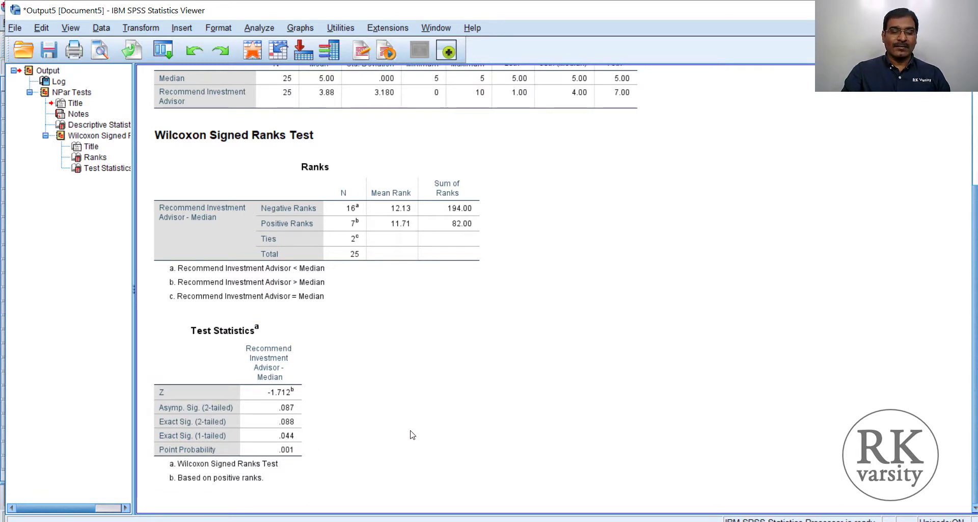
pyautogui.click(295, 437)
pyautogui.click(337, 445)
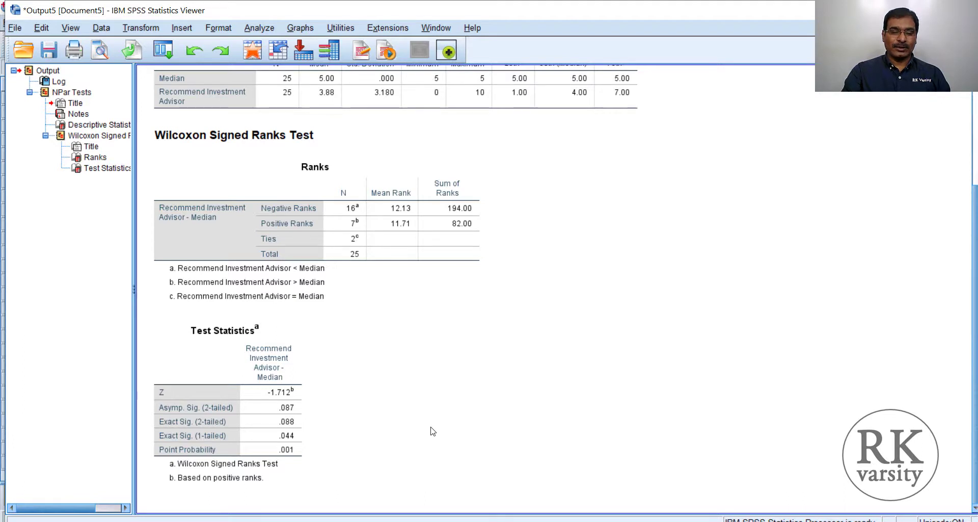
pyautogui.scroll(2, 591, 377)
pyautogui.click(550, 155)
pyautogui.click(628, 211)
pyautogui.scroll(-2, 628, 211)
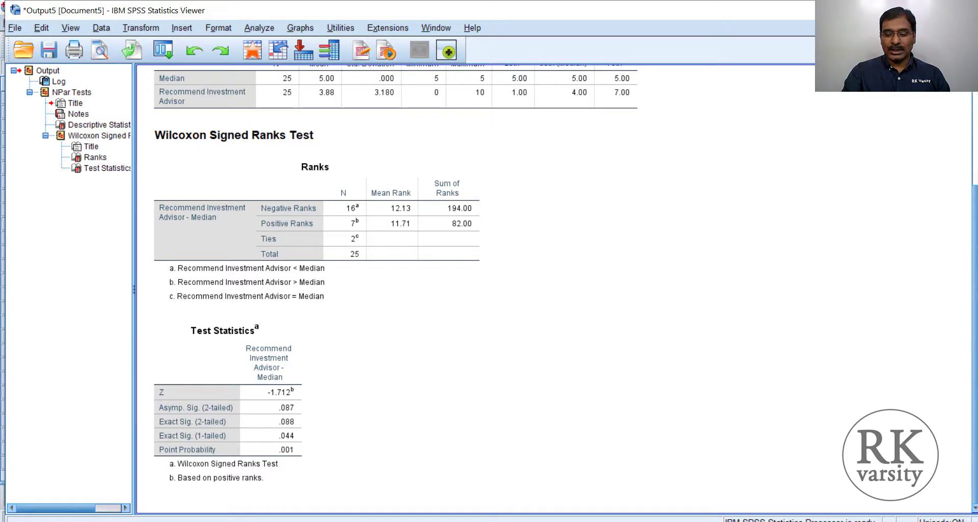
pyautogui.hotkey('alt', 'Tab')
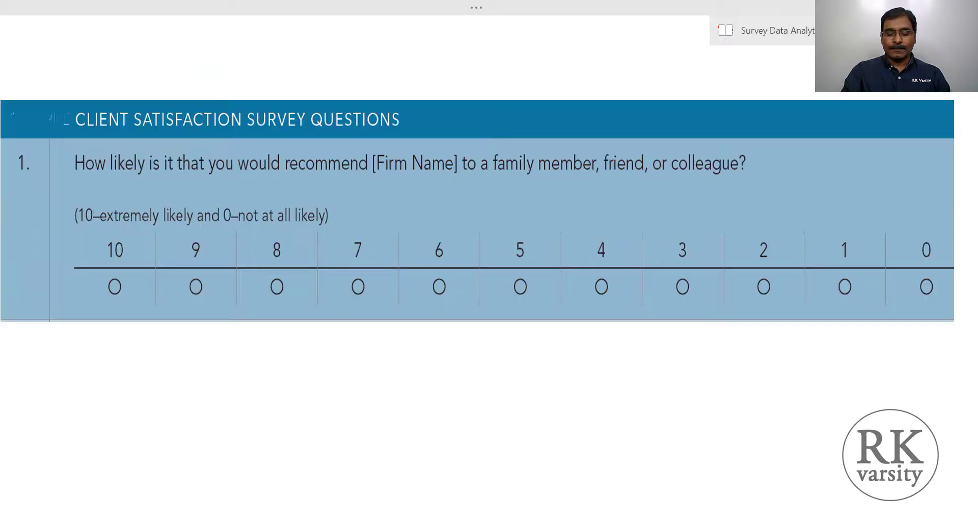
# - Advance to the slide testing 18 branches' daily sales against the Rs. 1,25,000 average
pyautogui.press('Right')
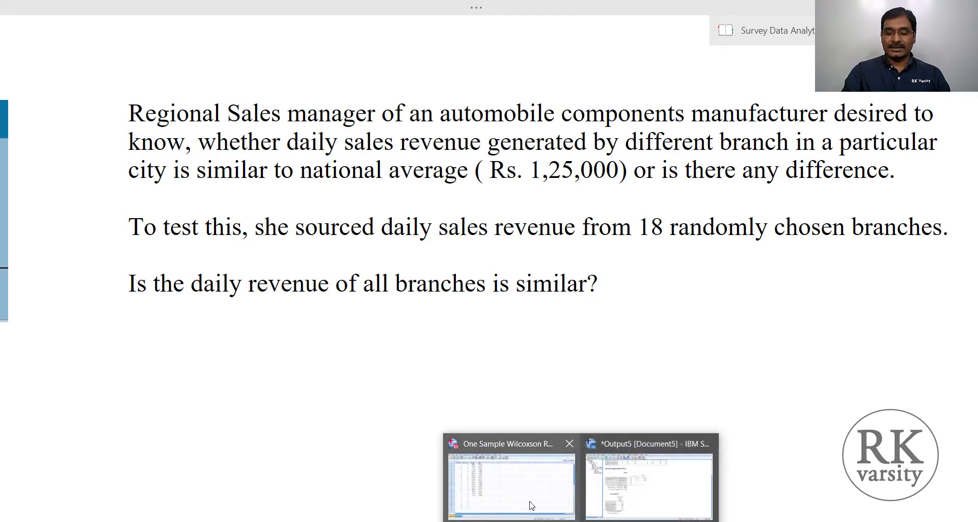
# - Return to the SPSS Data Editor showing the 18 branch Sales values and Mean 125000
pyautogui.click(523, 497)
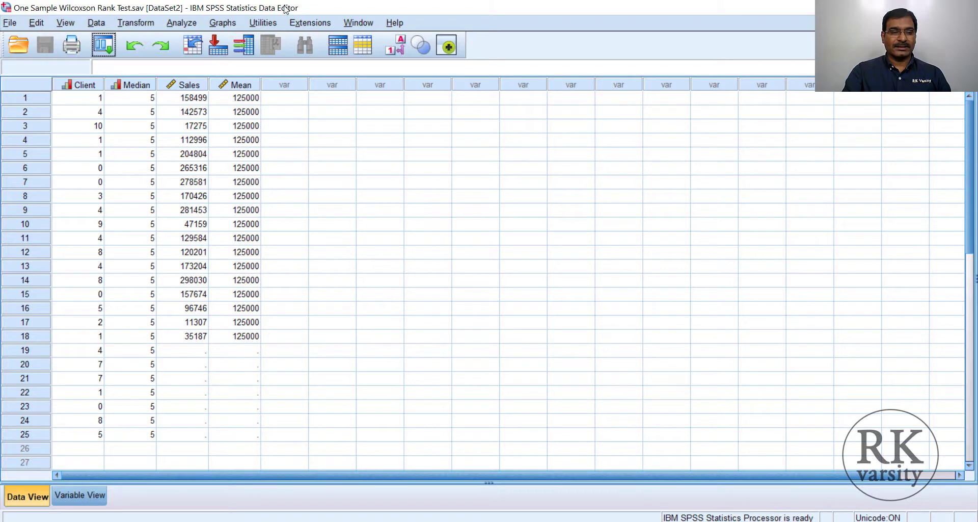
pyautogui.click(183, 24)
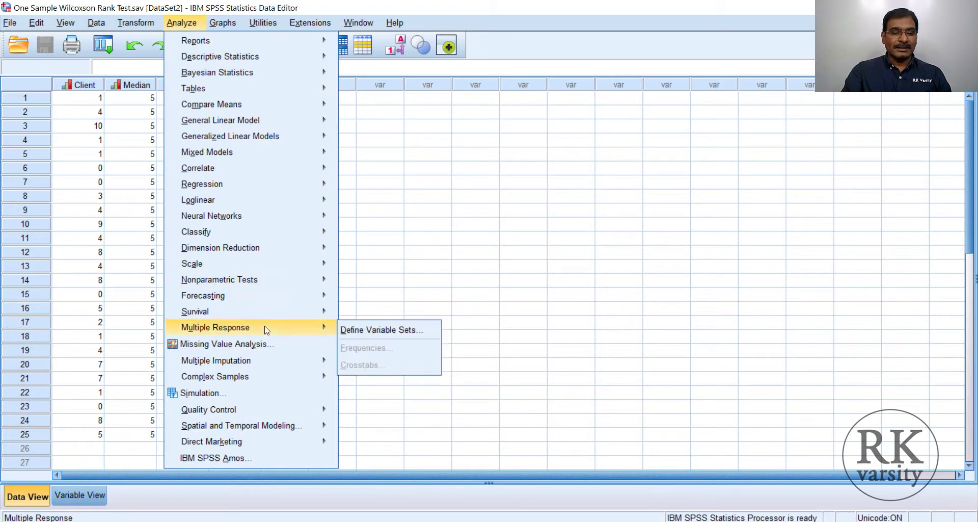
# - Reset the 2 Related Samples dialog and pair Mean with Branch Sales for a Wilcoxon test
pyautogui.moveTo(306, 281)
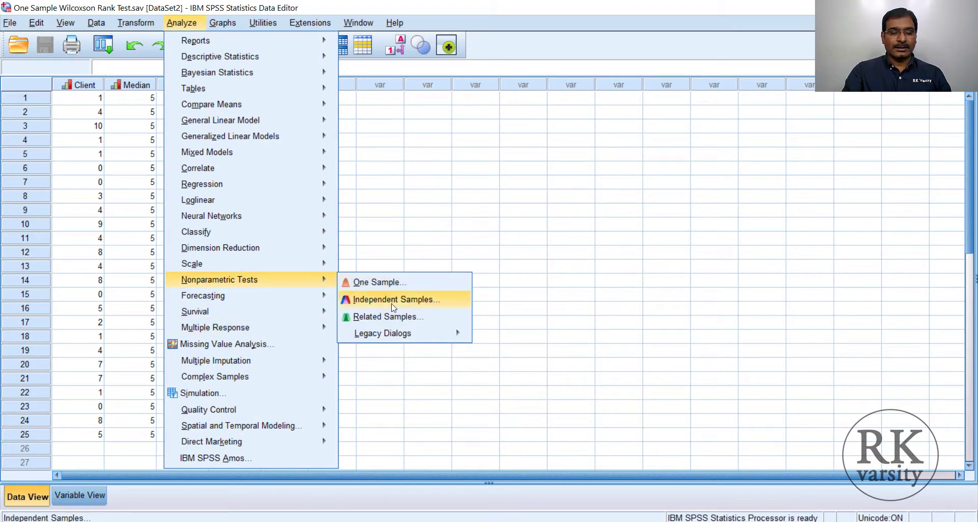
pyautogui.moveTo(406, 335)
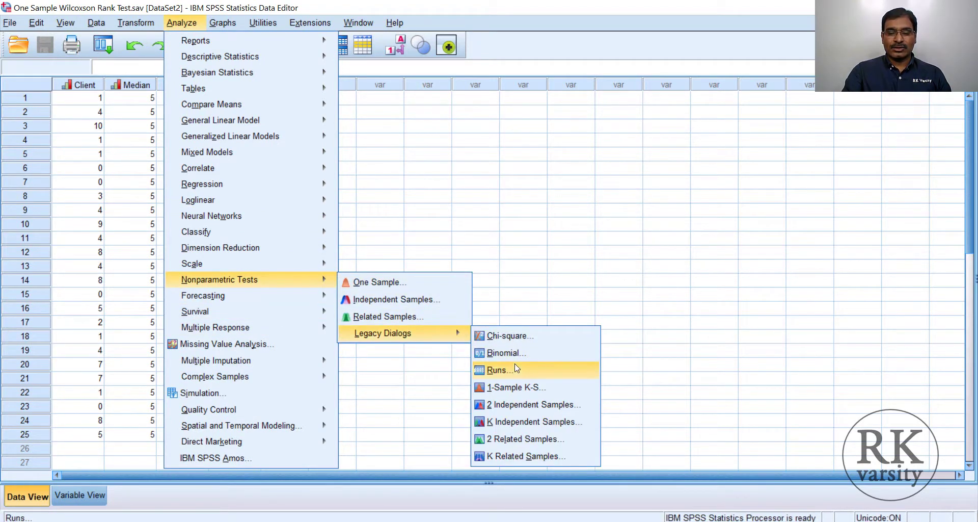
pyautogui.click(526, 440)
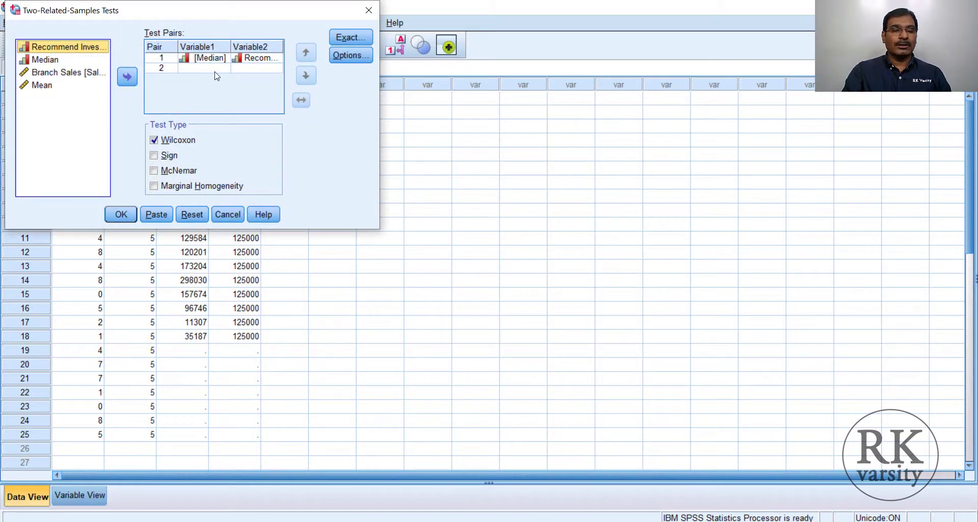
pyautogui.click(192, 214)
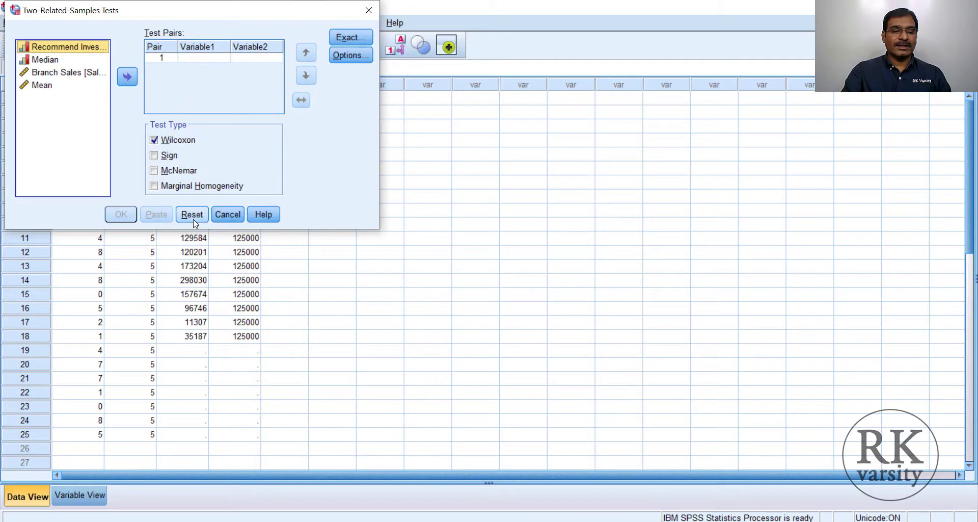
pyautogui.click(45, 88)
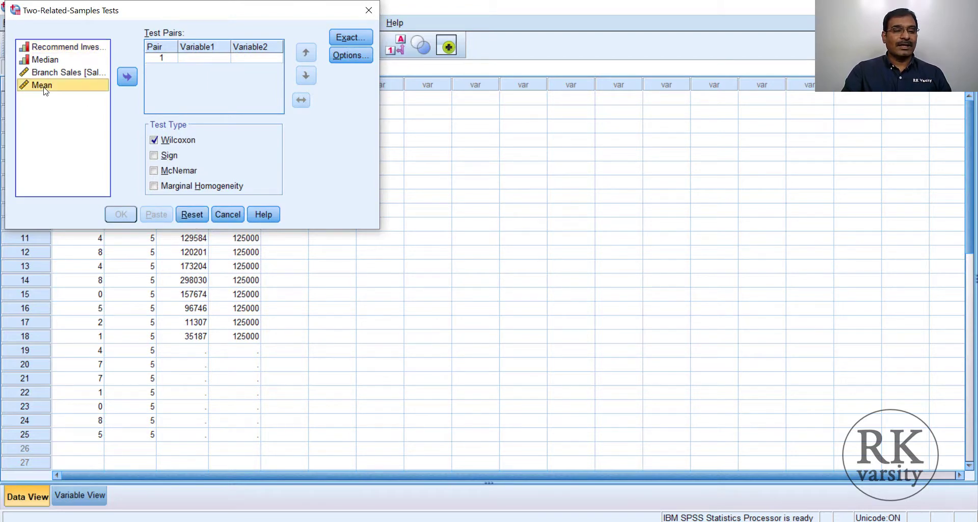
pyautogui.click(127, 77)
pyautogui.click(67, 75)
pyautogui.moveTo(79, 76); pyautogui.dragTo(238, 57)
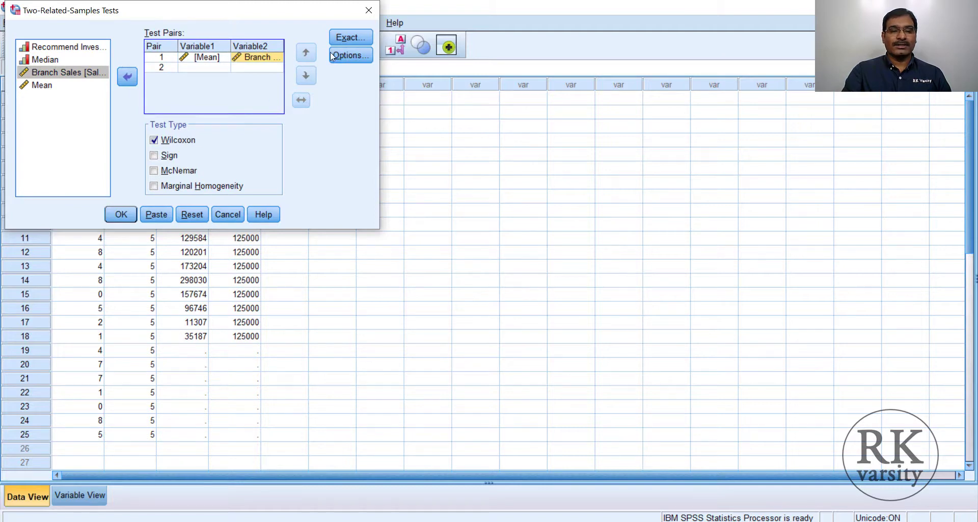
pyautogui.click(354, 39)
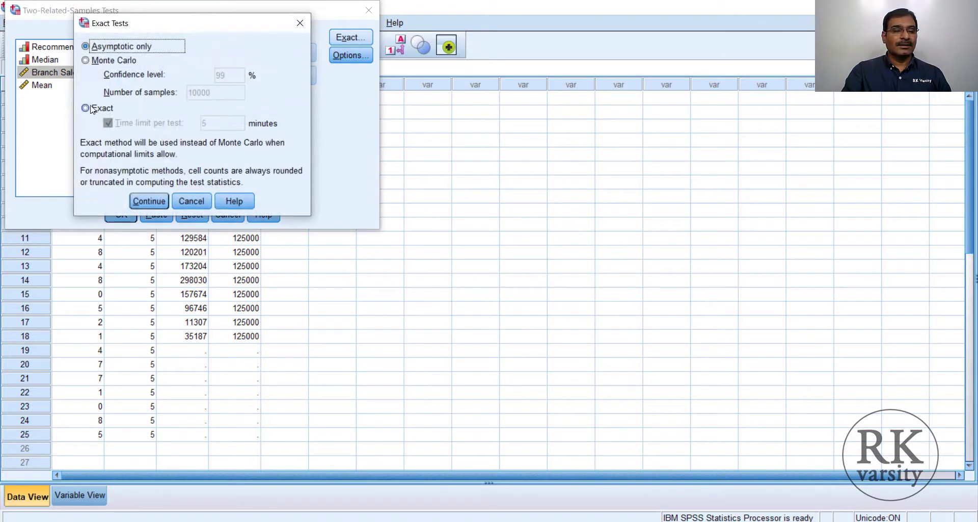
# - Run the Mean vs Branch Sales Wilcoxon test with exact significance, descriptives and quartiles (Z = -1.154, p = .265)
pyautogui.click(85, 112)
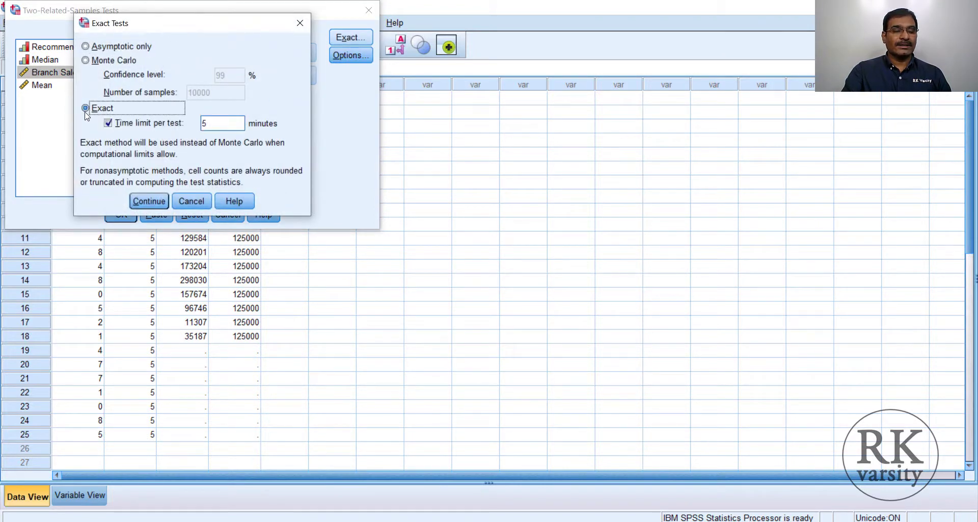
pyautogui.click(146, 205)
pyautogui.click(346, 59)
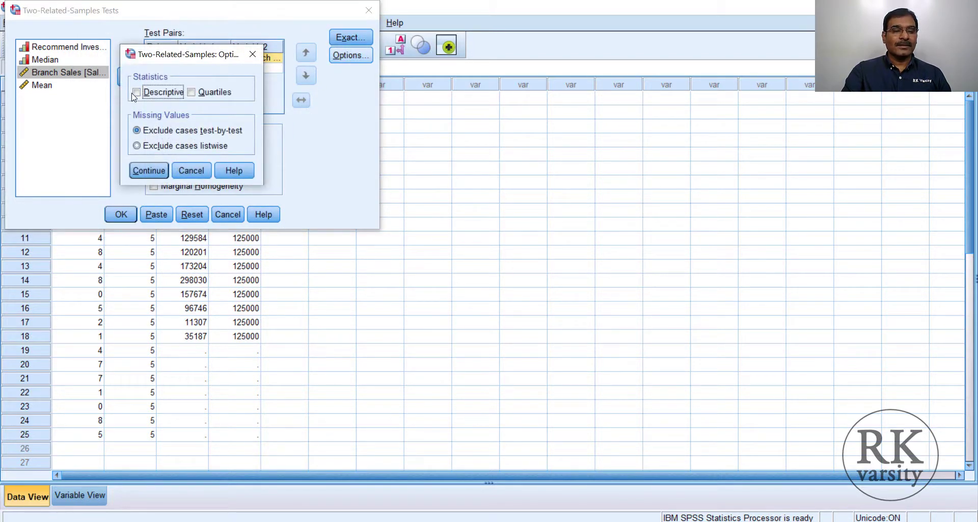
pyautogui.click(135, 93)
pyautogui.click(191, 93)
pyautogui.click(148, 172)
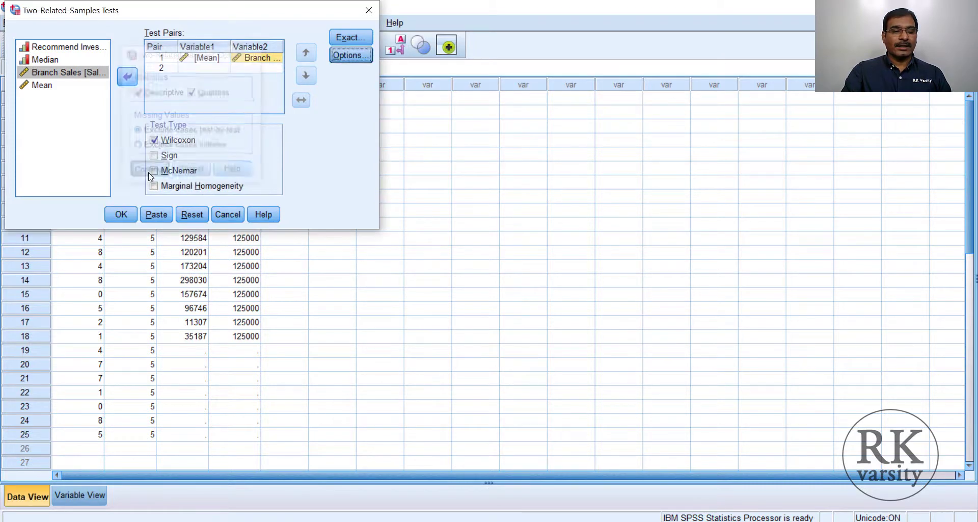
pyautogui.click(121, 215)
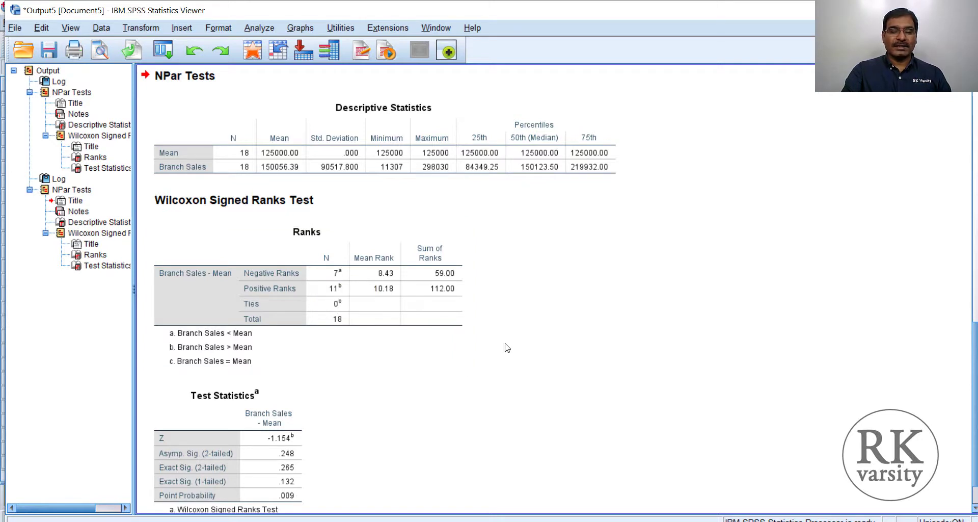
pyautogui.scroll(-2, 642, 331)
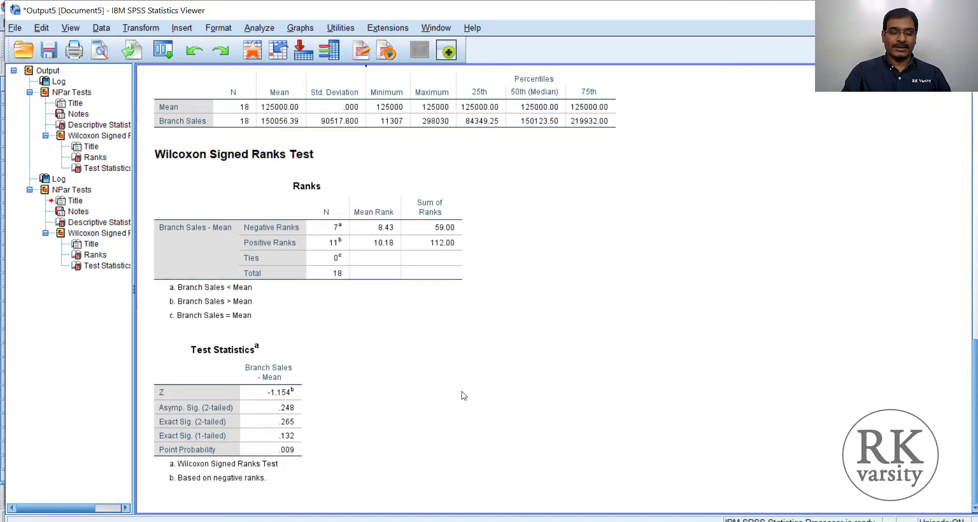
pyautogui.click(254, 451)
pyautogui.click(321, 447)
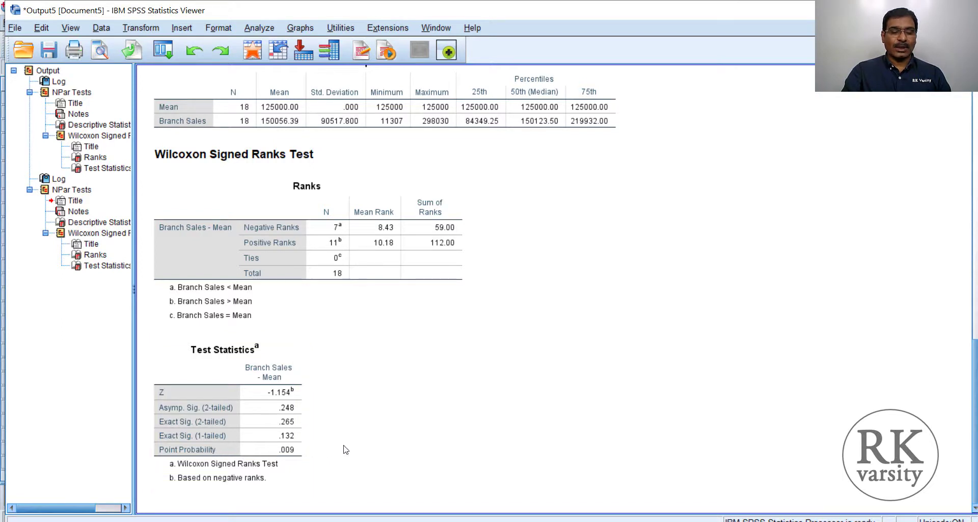